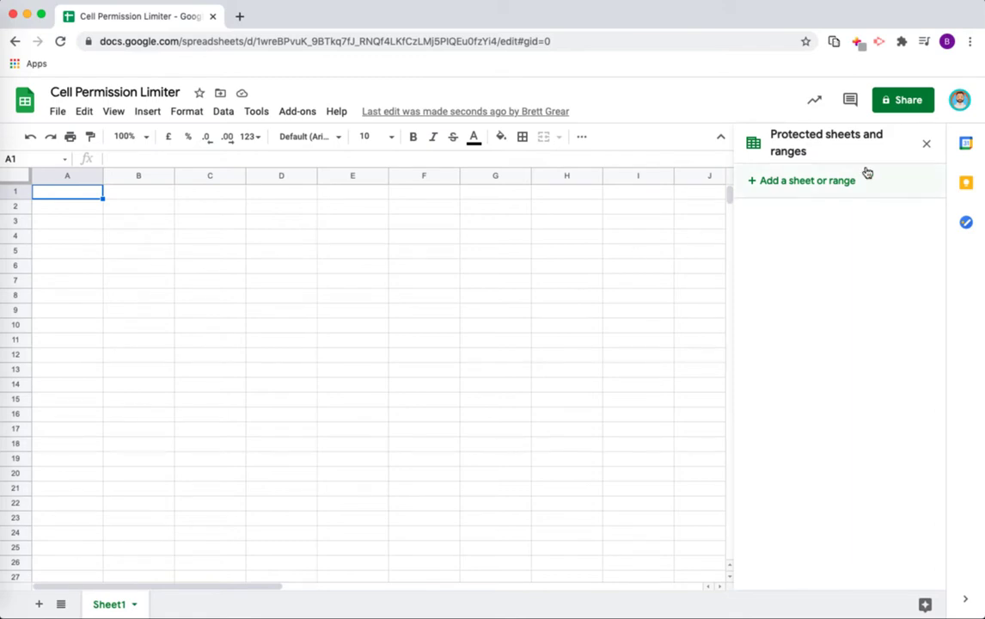
# Run the Cell Permission Limiter setup with one input column and place the new sheet before Sheet1.
pyautogui.click(306, 116)
pyautogui.moveTo(352, 182)
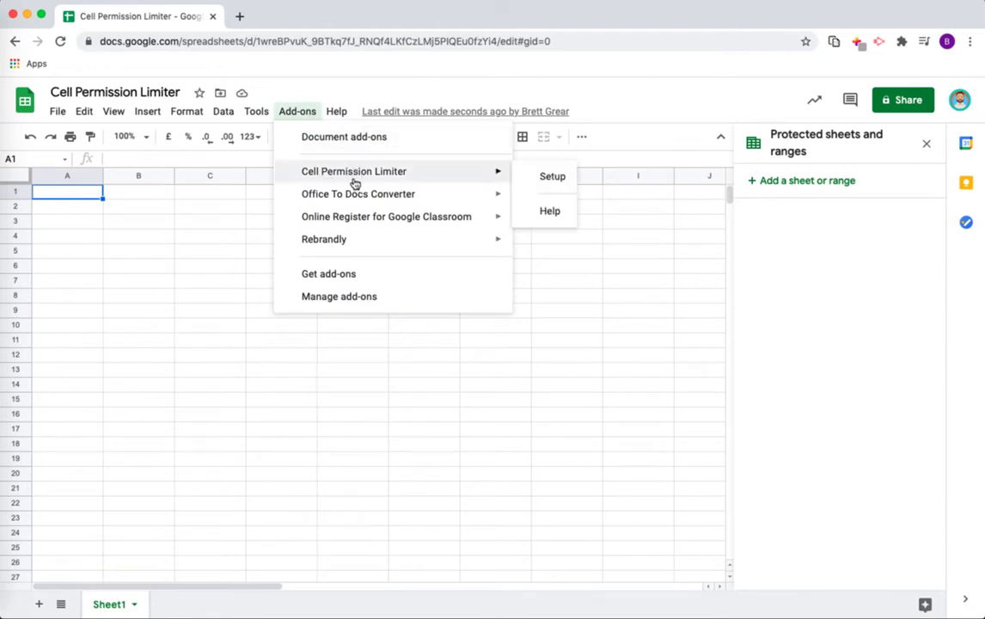
pyautogui.click(551, 180)
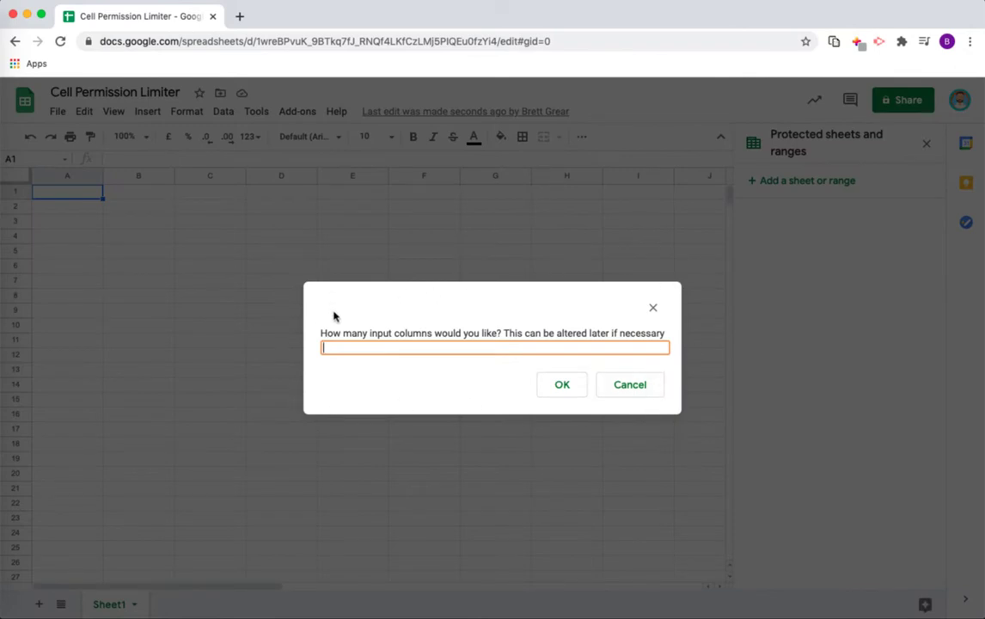
pyautogui.moveTo(327, 332); pyautogui.dragTo(490, 323)
pyautogui.click(422, 345)
pyautogui.click(563, 388)
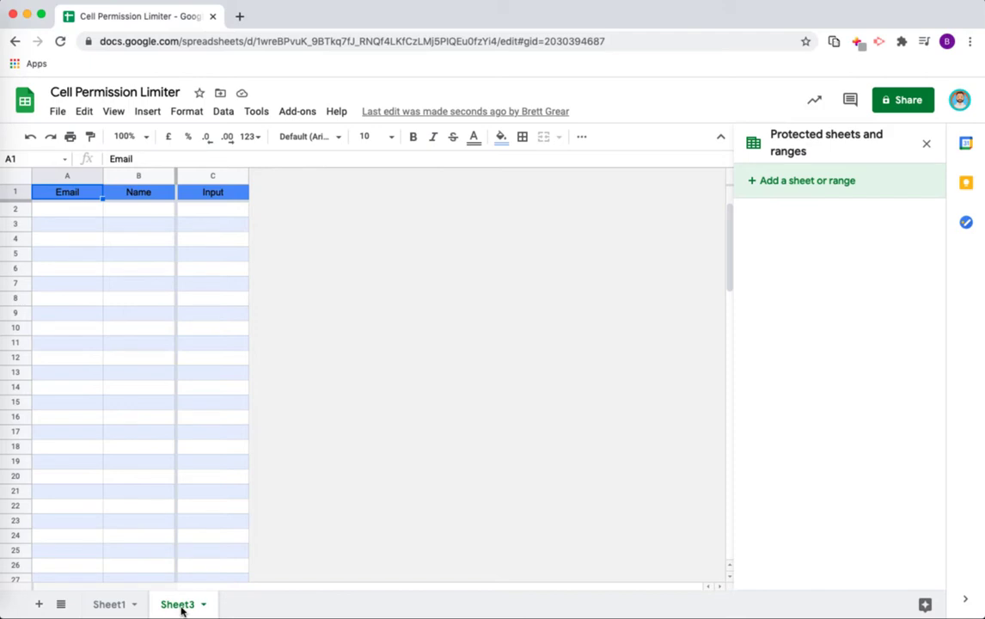
pyautogui.moveTo(182, 611); pyautogui.dragTo(96, 609)
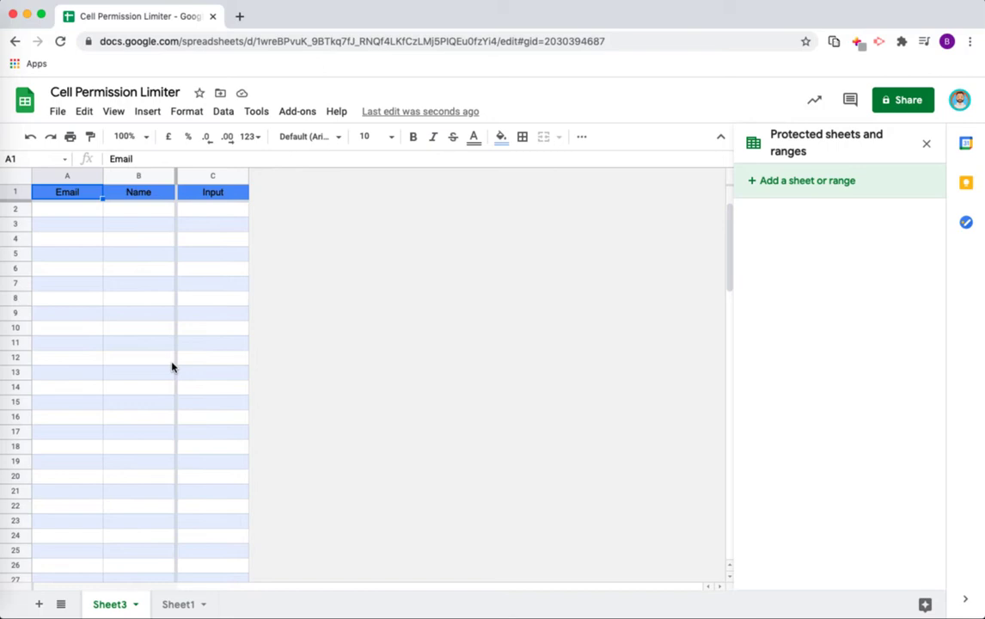
# Enter a sample student's email in A2 and the student's name in B2.
pyautogui.click(60, 209)
pyautogui.write('test')
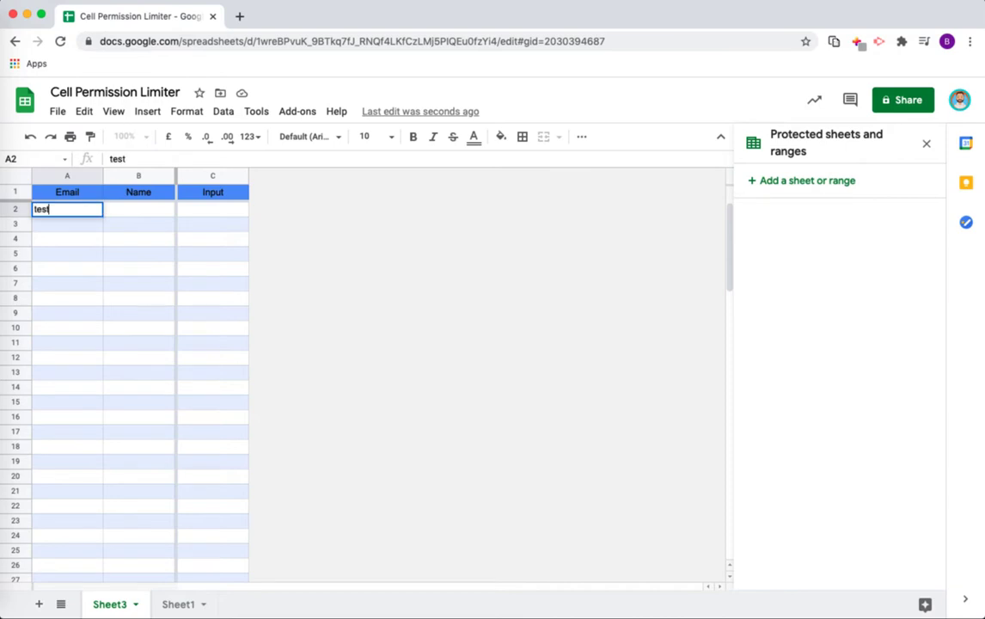
pyautogui.write('@test.com')
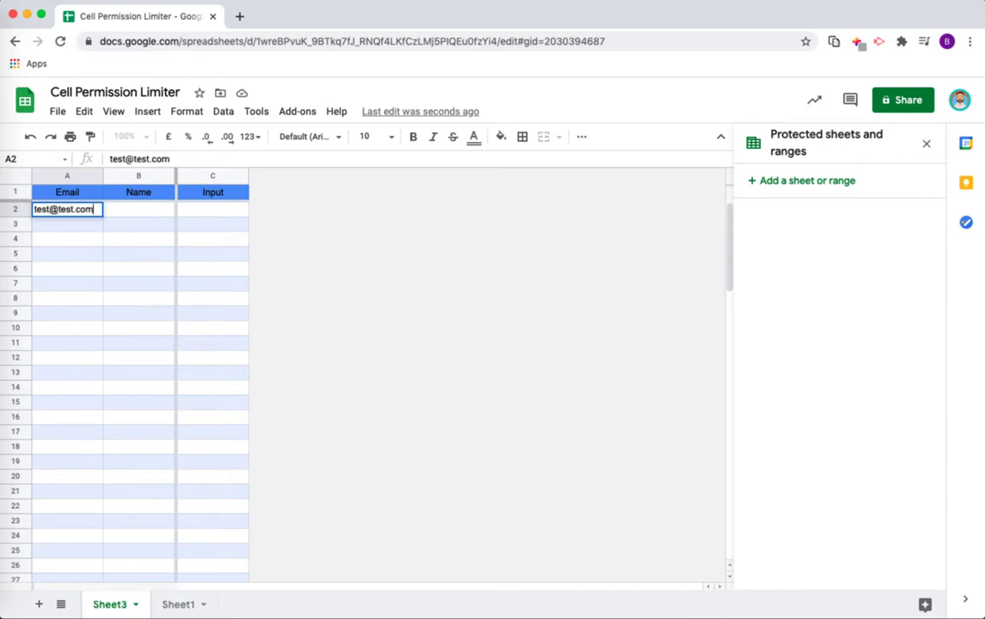
pyautogui.press('Return')
pyautogui.click(139, 209)
pyautogui.write('Test Student')
pyautogui.press('Tab')
pyautogui.press('Left')
pyautogui.press('Left')
pyautogui.press('Down')
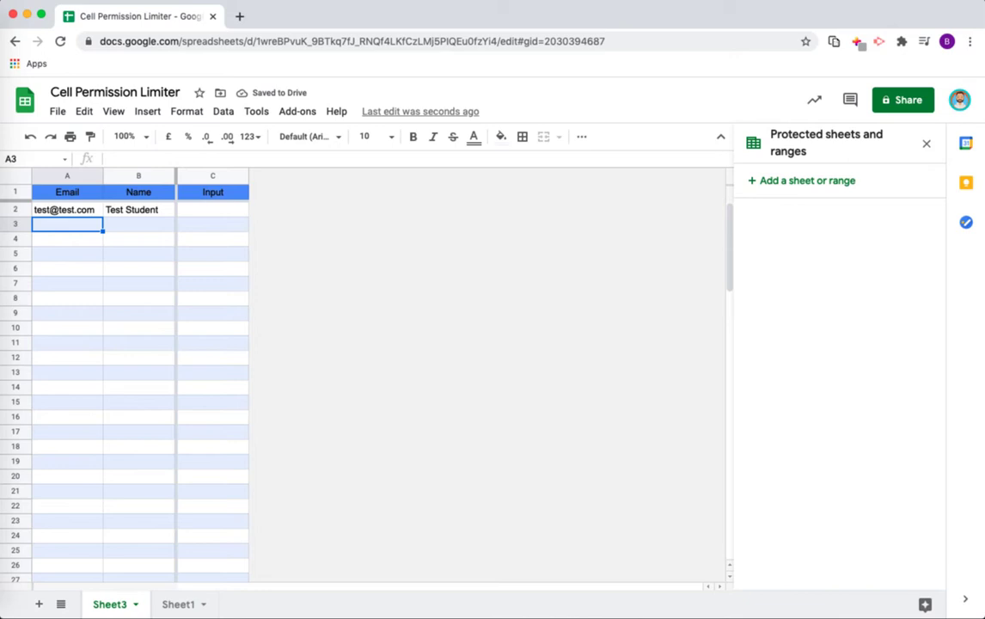
# Clear the sample student's email and name from A2:B2.
pyautogui.press('Up')
pyautogui.press('Right')
pyautogui.press('Down')
pyautogui.press('Up')
pyautogui.hotkey('shift', 'Left')
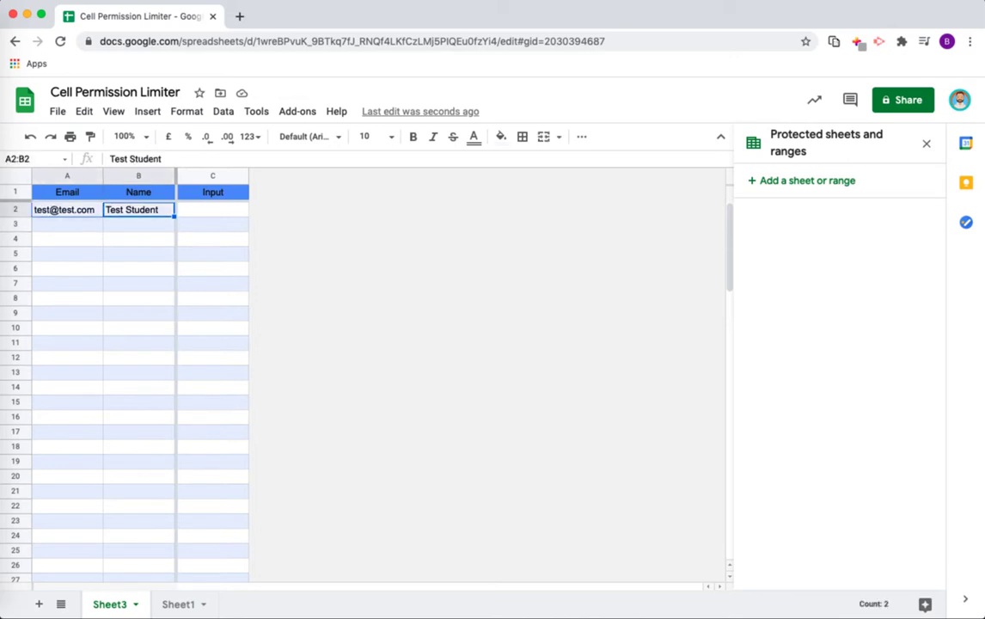
pyautogui.press('Delete')
# Sync the students of the Google Classroom class "Demo class" into the sheet with Cell Permission Limiter.
pyautogui.click(292, 113)
pyautogui.moveTo(330, 172)
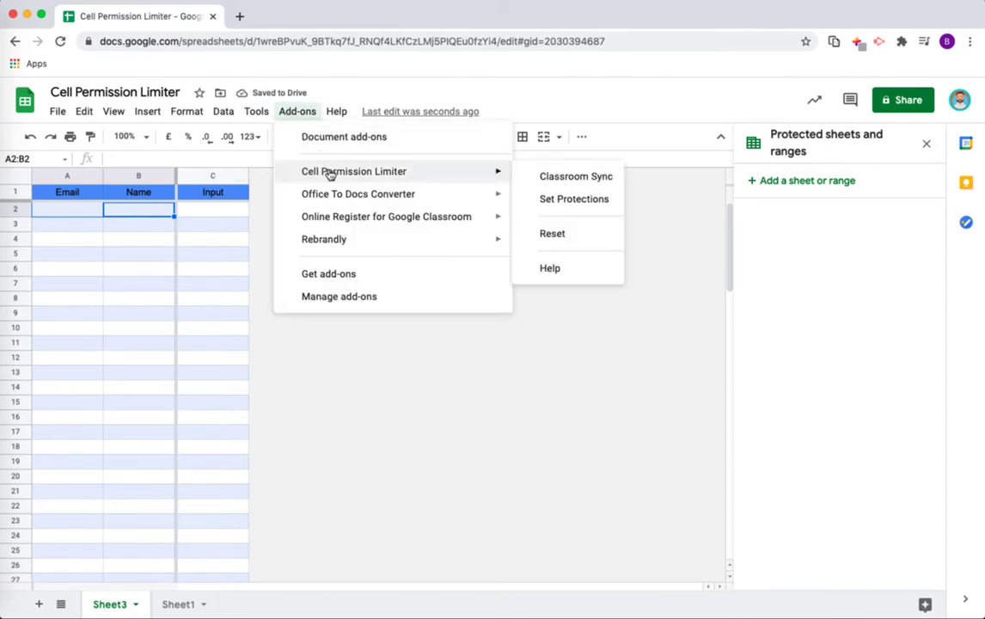
pyautogui.click(575, 186)
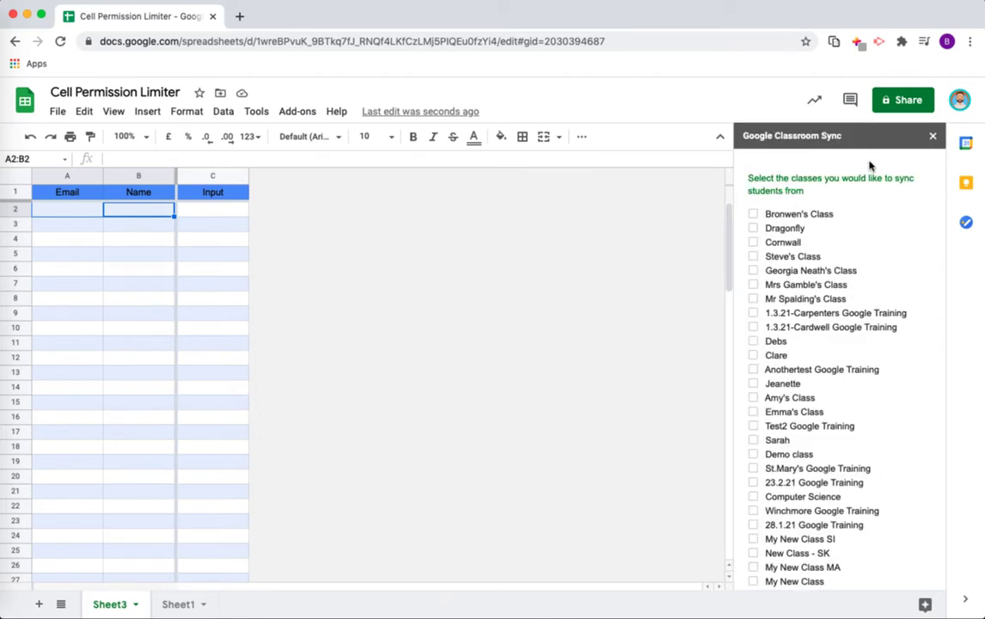
pyautogui.scroll(-3, 813, 241)
pyautogui.scroll(-1, 813, 241)
pyautogui.click(754, 296)
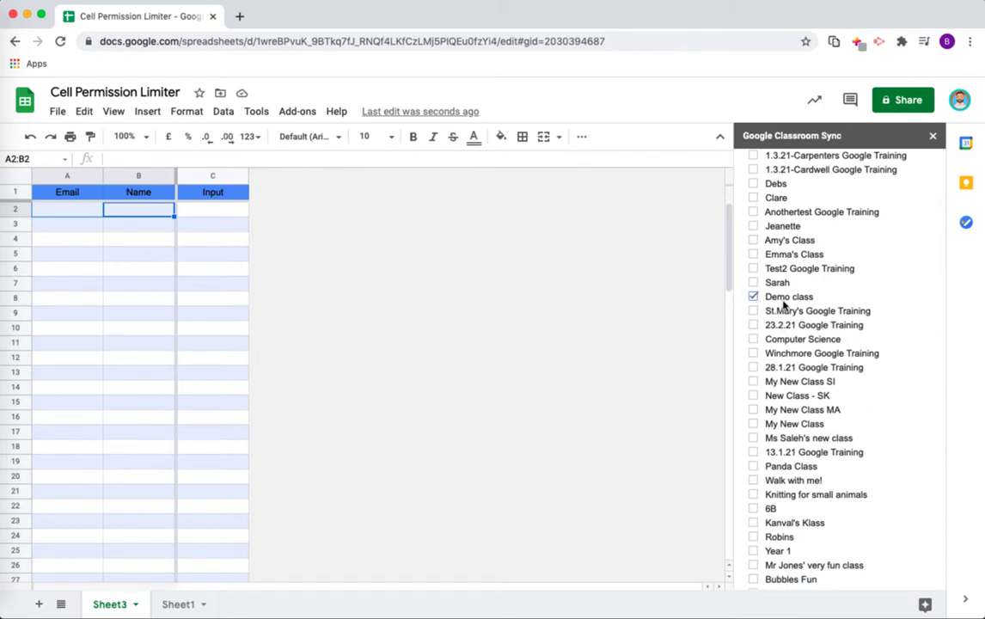
pyautogui.scroll(-5, 772, 334)
pyautogui.scroll(-7, 773, 335)
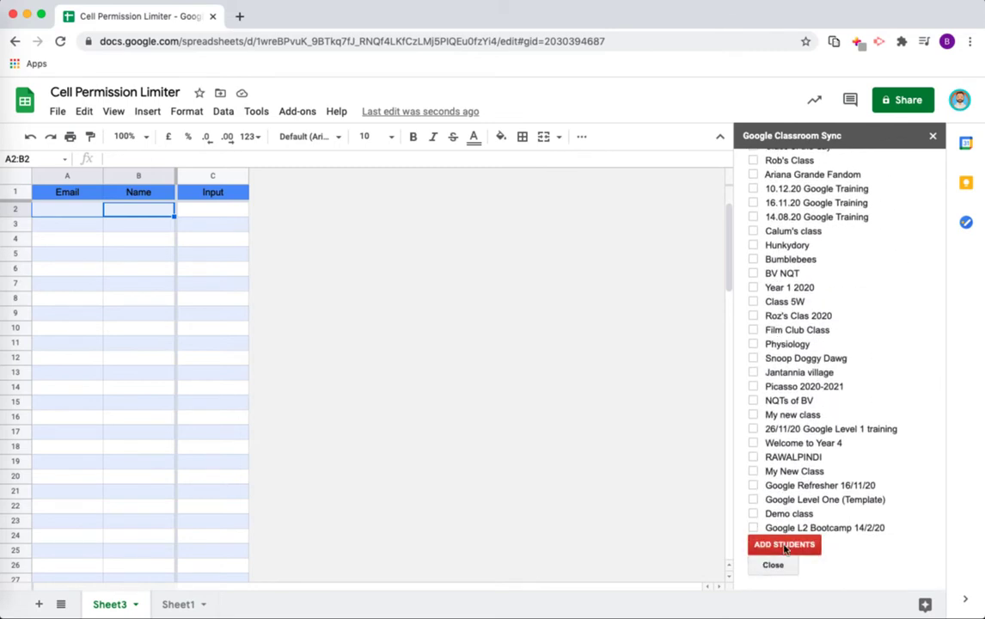
pyautogui.click(785, 546)
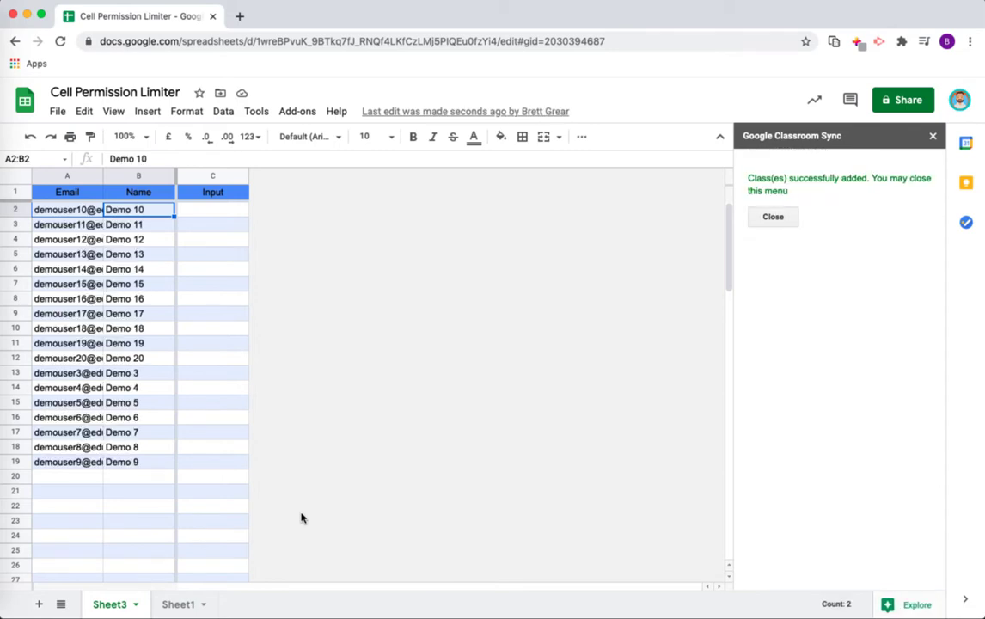
pyautogui.click(771, 217)
# Examine how the synced students' emails and names match the Input cells in the same rows.
pyautogui.moveTo(55, 213)
pyautogui.click(55, 211)
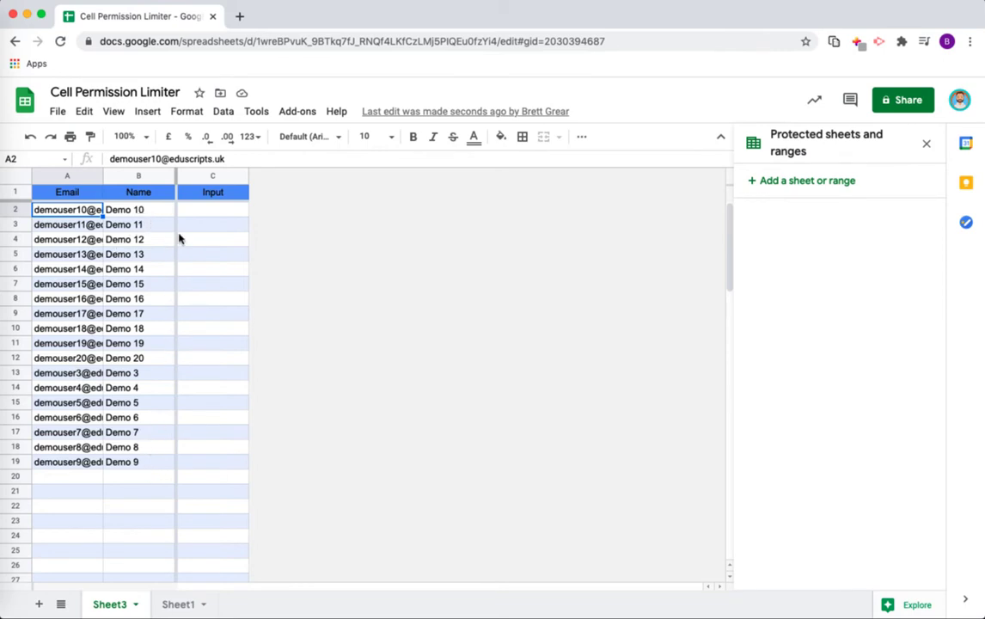
pyautogui.click(298, 113)
pyautogui.moveTo(340, 171)
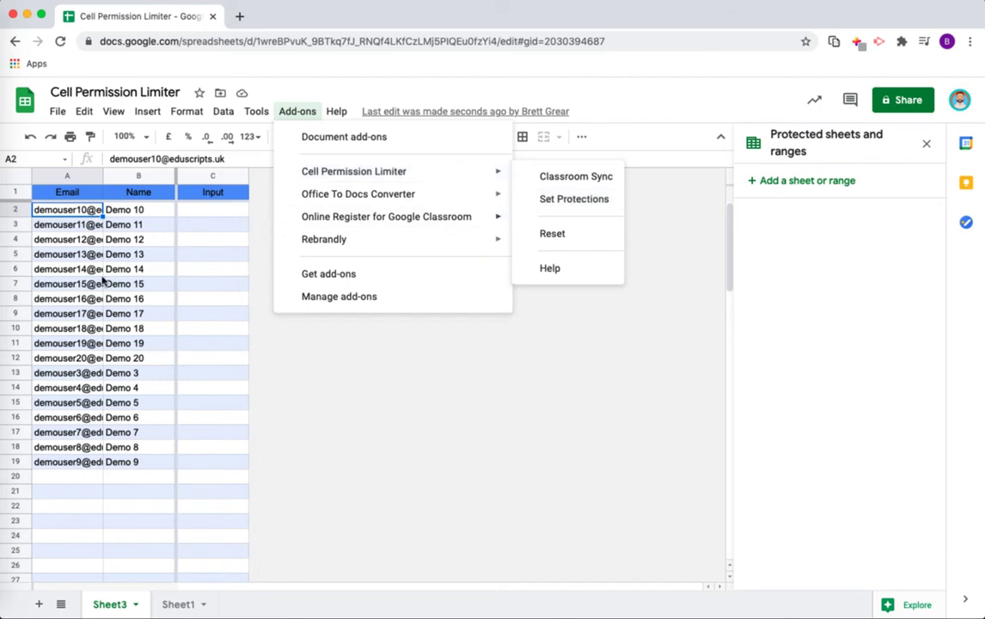
pyautogui.click(202, 216)
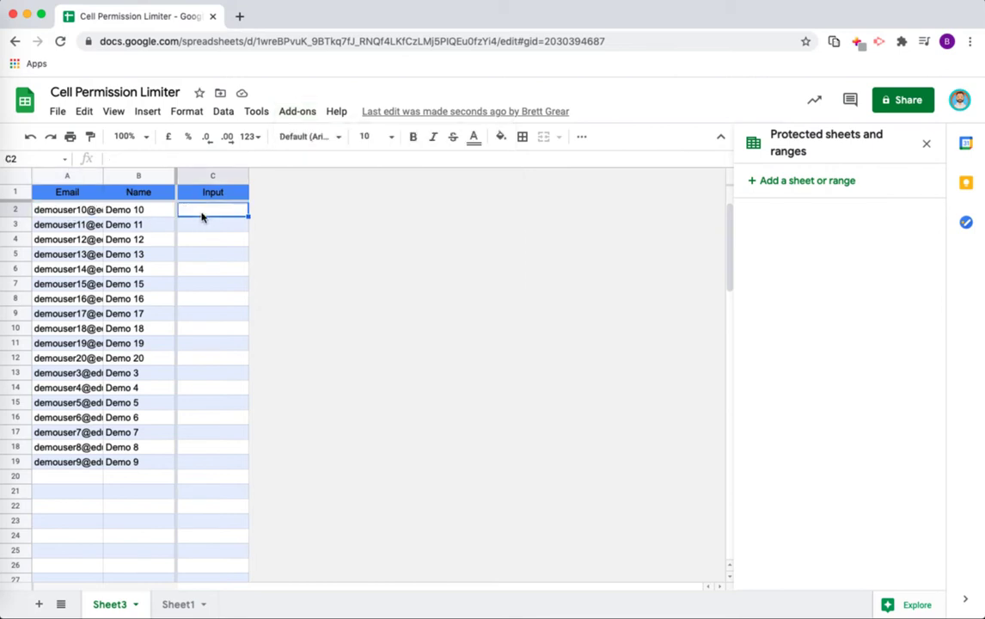
pyautogui.click(67, 224)
pyautogui.click(139, 224)
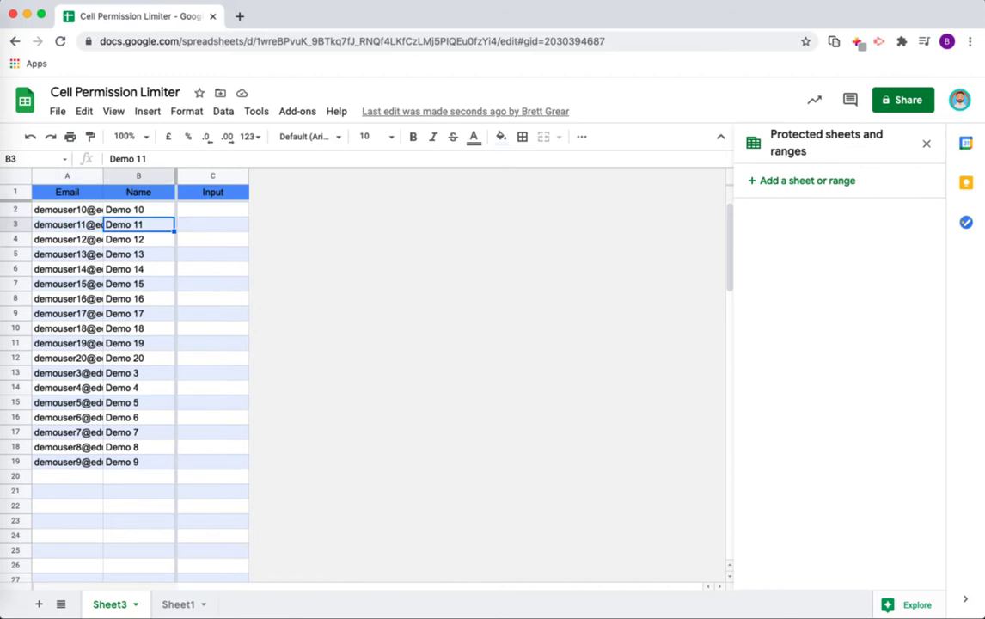
pyautogui.click(212, 225)
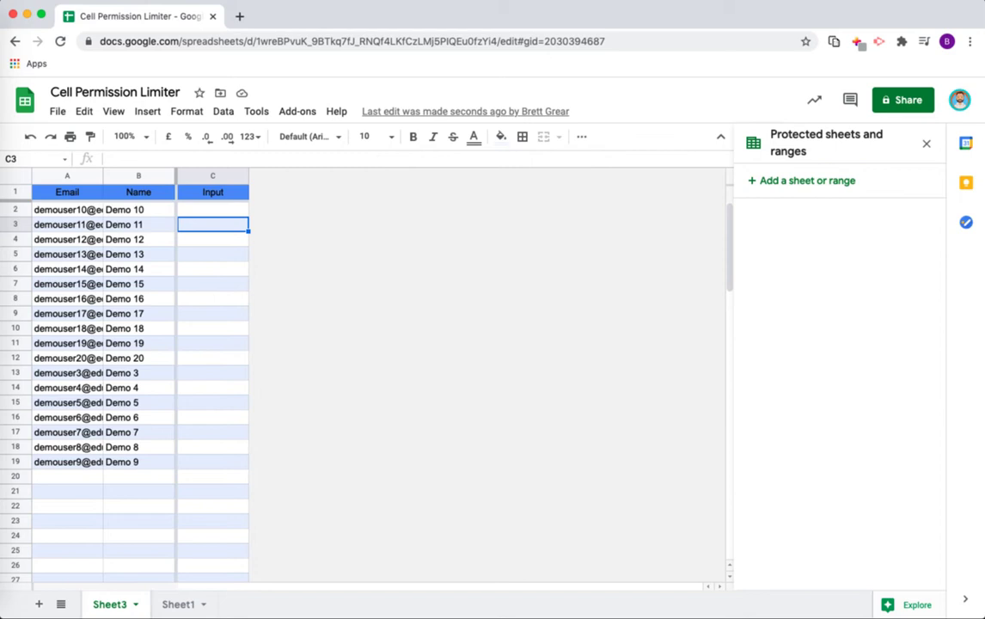
pyautogui.click(67, 224)
pyautogui.click(212, 224)
pyautogui.click(213, 269)
pyautogui.click(213, 283)
pyautogui.click(212, 299)
pyautogui.click(212, 254)
pyautogui.click(212, 224)
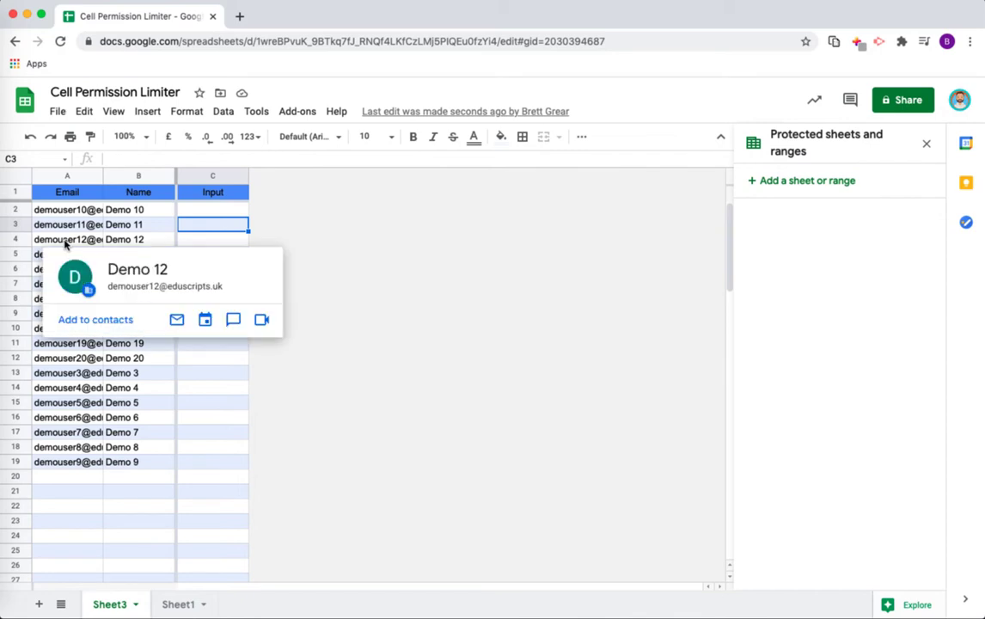
# Clear the student emails and names in A4:B19, keeping only the first two students.
pyautogui.moveTo(77, 240); pyautogui.dragTo(126, 388)
pyautogui.moveTo(127, 487); pyautogui.dragTo(126, 470)
pyautogui.press('Delete')
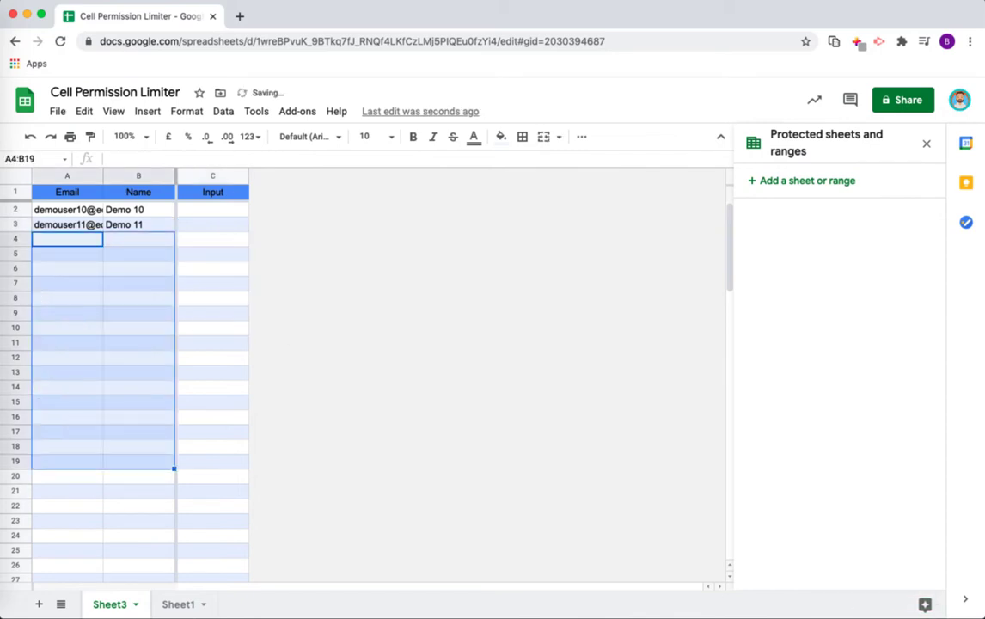
# Set Cell Permission Limiter protections on the sheet for the two remaining students.
pyautogui.click(92, 221)
pyautogui.press('Up')
pyautogui.press('Right')
pyautogui.press('Right')
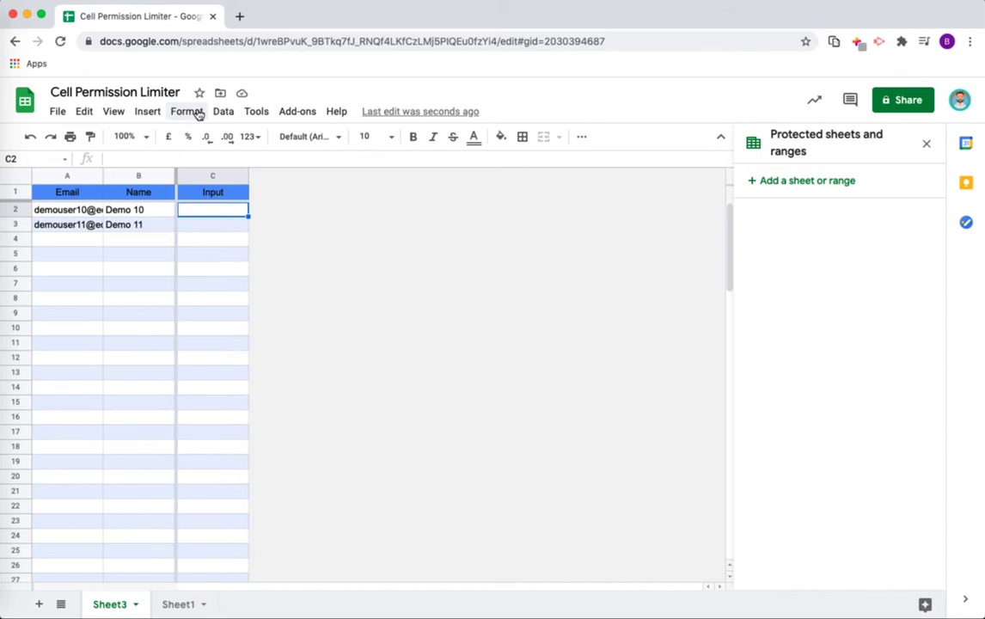
pyautogui.click(301, 112)
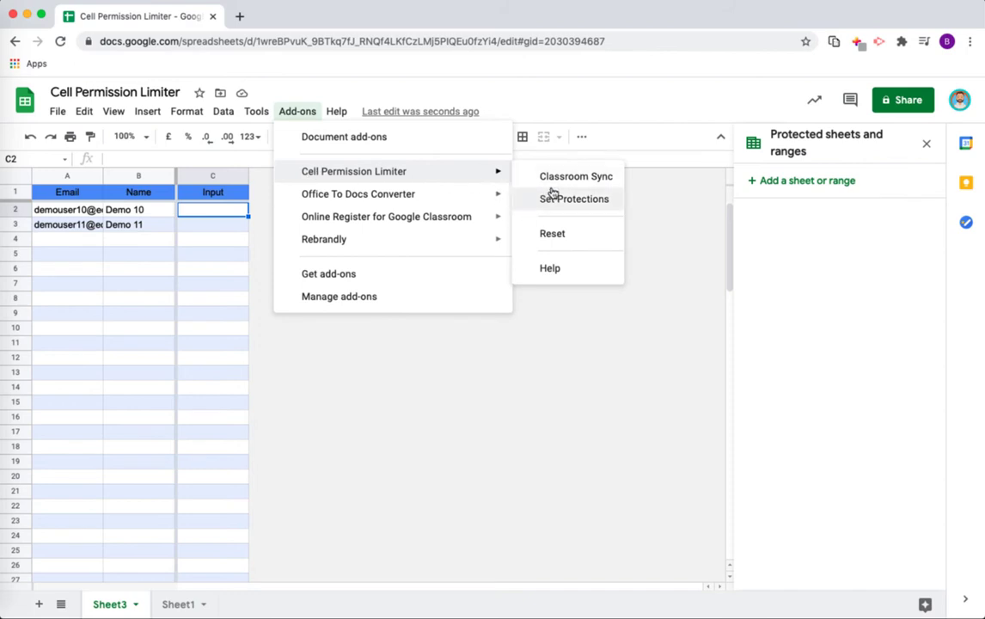
pyautogui.click(554, 199)
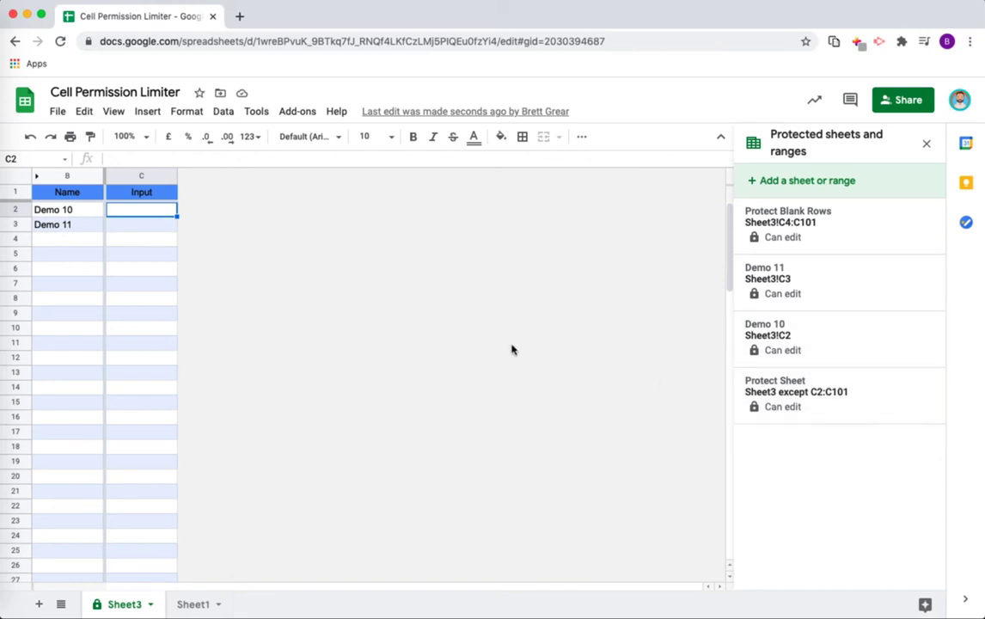
# Remove the protections from Sheet3 with Cell Permission Limiter.
pyautogui.click(292, 114)
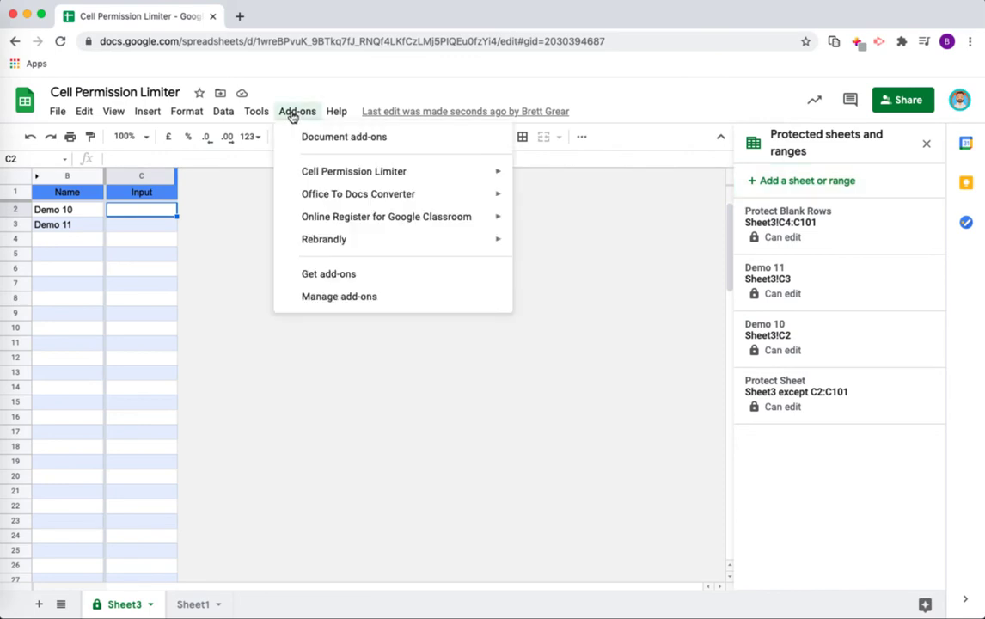
pyautogui.moveTo(327, 170)
pyautogui.click(578, 202)
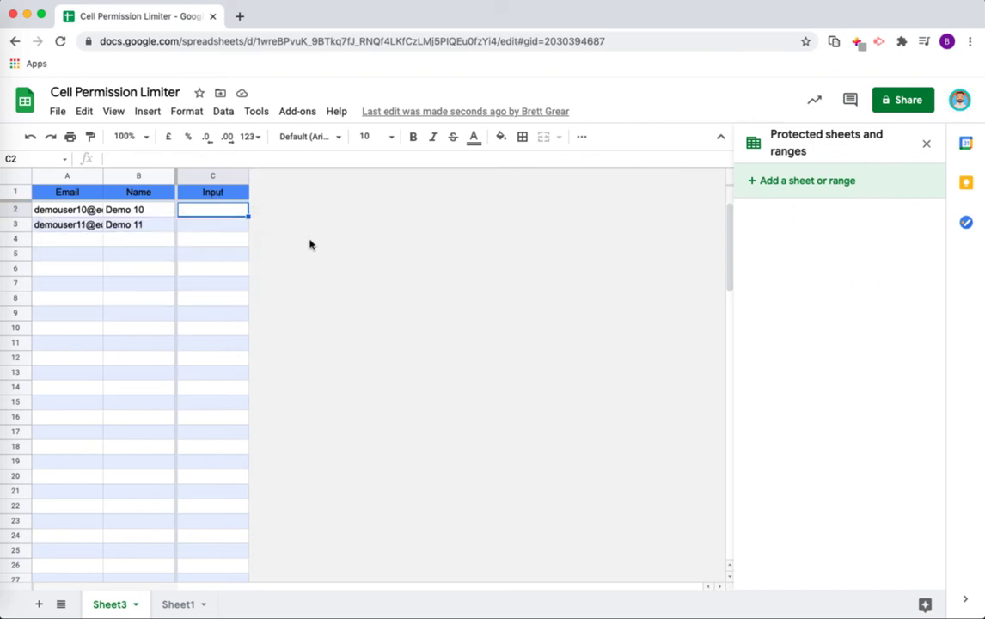
# Insert one column to the right of the Input column and set the Cell Permission Limiter protections on Sheet3.
pyautogui.rightClick(215, 177)
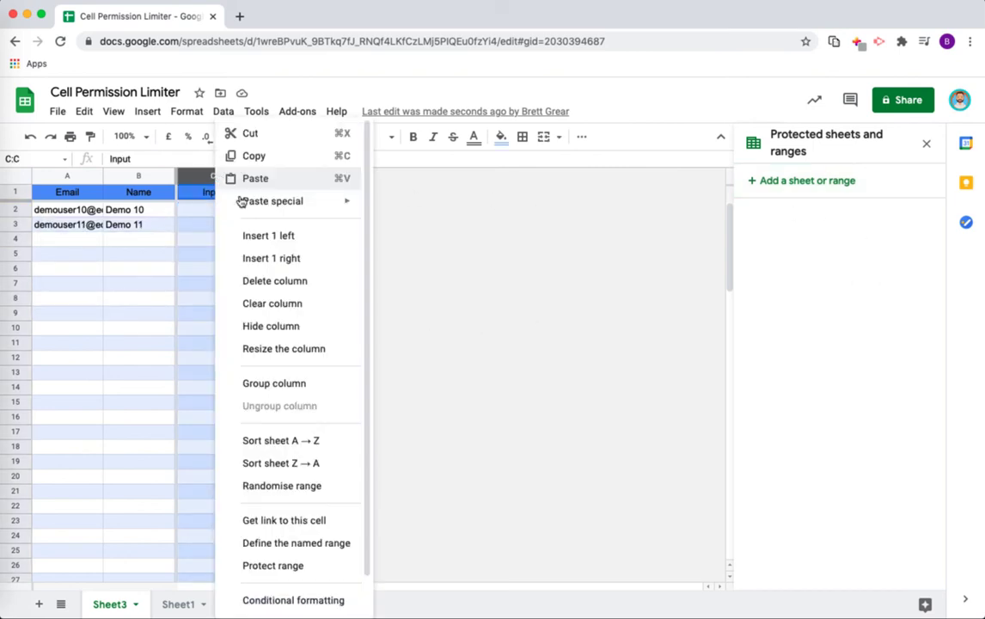
pyautogui.click(281, 255)
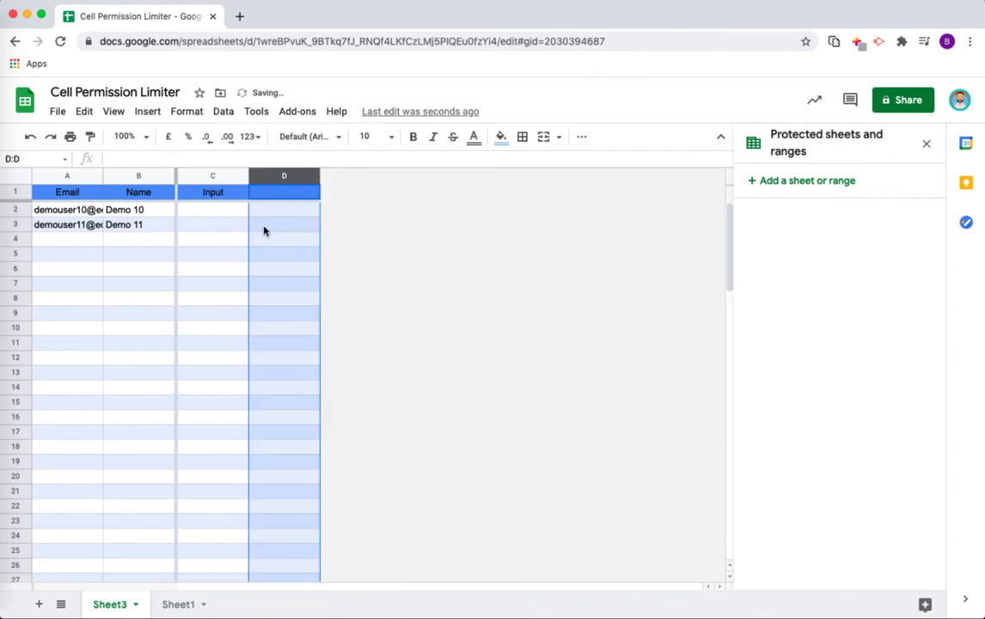
pyautogui.click(292, 111)
pyautogui.moveTo(507, 177)
pyautogui.click(552, 198)
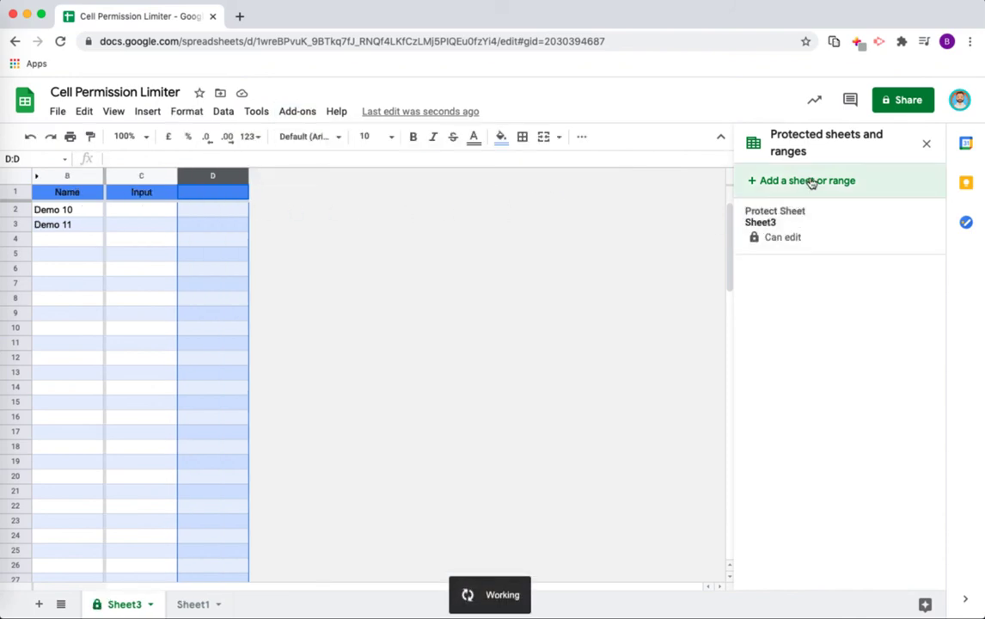